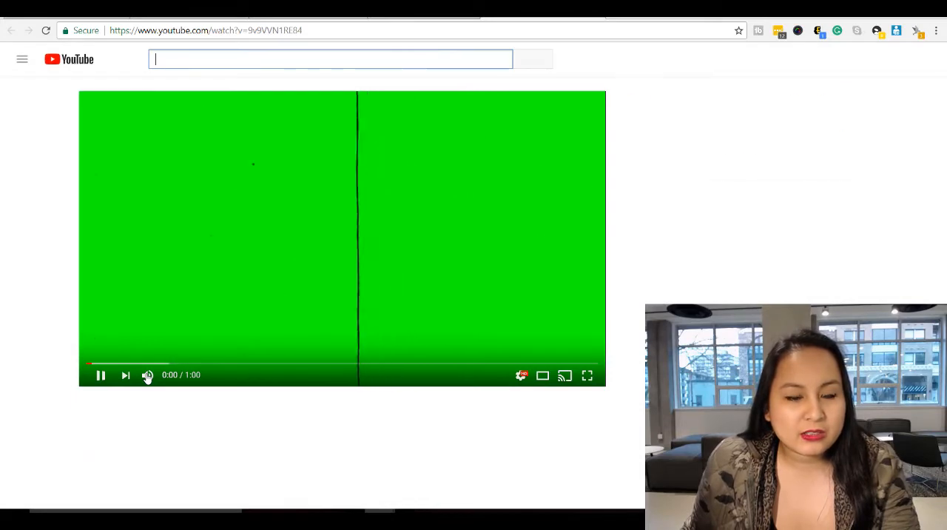
Mute and pause the damaged old film green screen overlay video
left_click(147, 377)
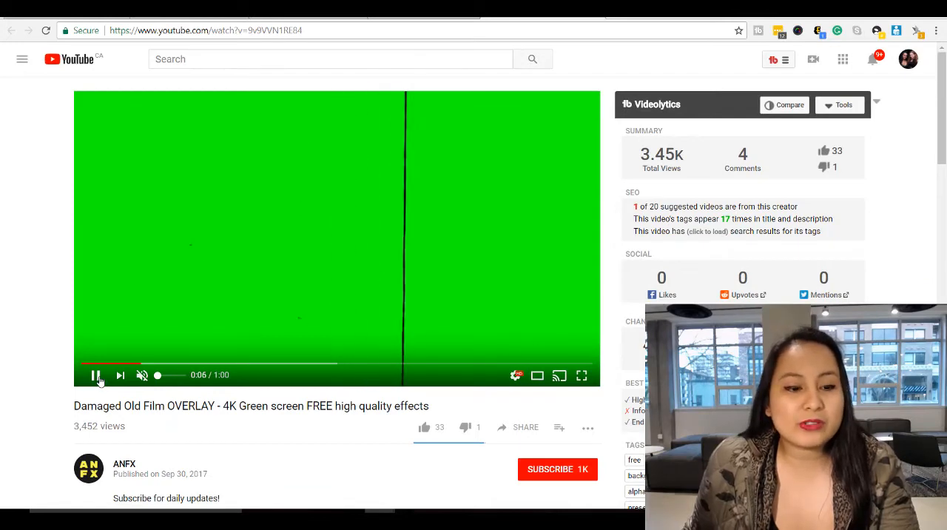
left_click(97, 376)
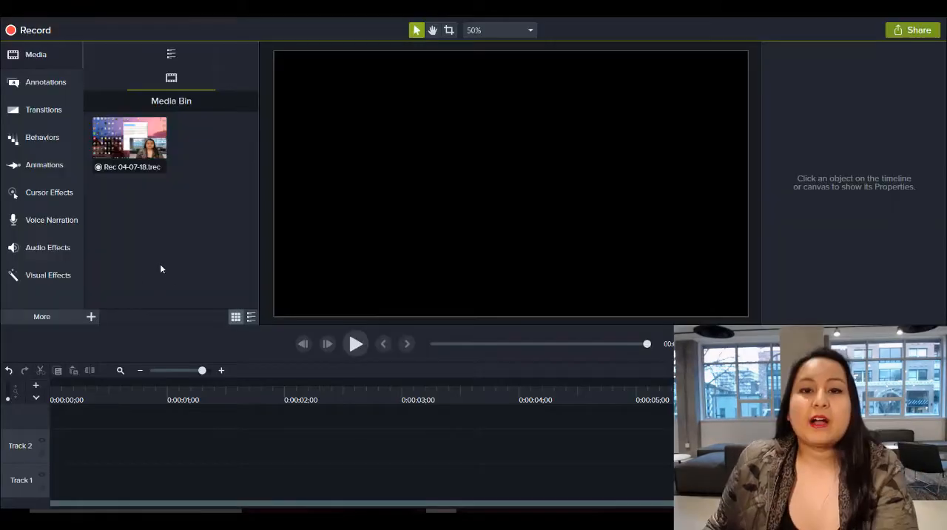
In Camtasia, import the "Damaged Old Film OVERLAY - 4K Green screen FREE high quality effects.mp4" video into the media bin
left_click(92, 316)
left_click(103, 278)
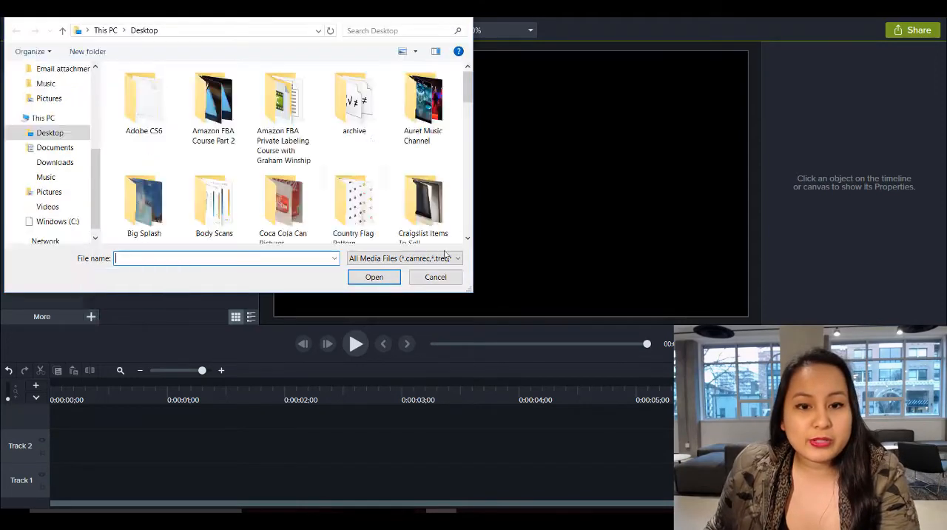
left_click_drag(468, 89, 469, 169)
double_click(351, 181)
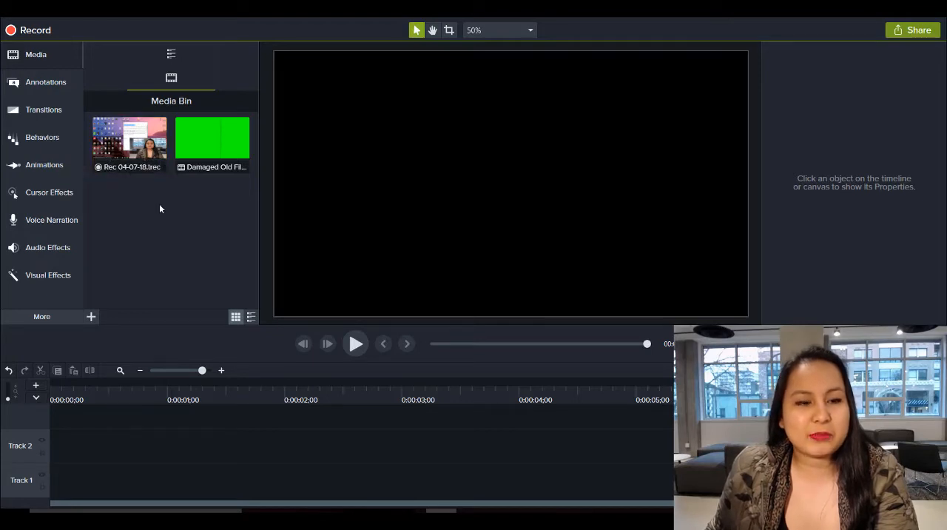
Add the Rec 04-07-18 recording at the start of the timeline and delete its Screen clip from Track 1
left_click_drag(119, 146, 130, 437)
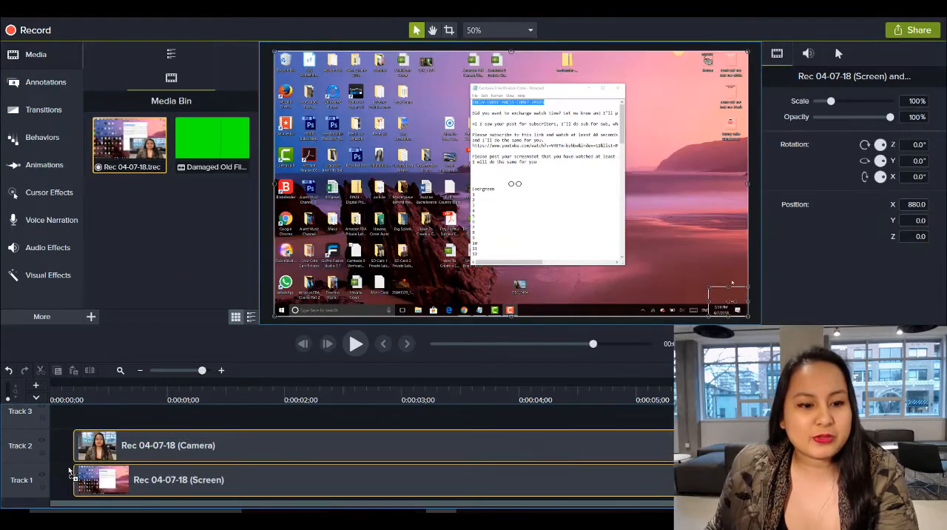
left_click(122, 487)
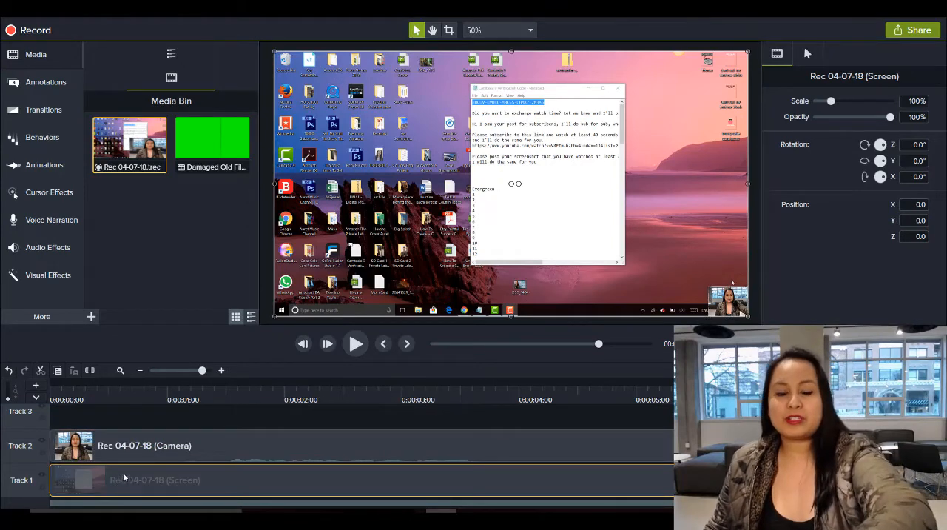
key("Delete")
Enlarge the camera clip to about 224.2% so it fills the canvas height, and centre it at X 0, Y 0
left_click(150, 449)
left_click(145, 398)
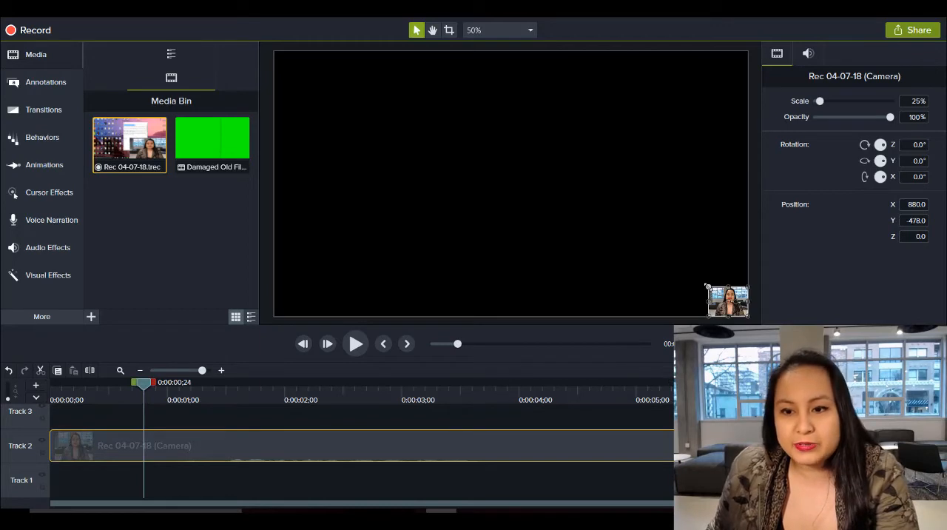
left_click_drag(707, 287, 469, 97)
left_click_drag(552, 213, 453, 185)
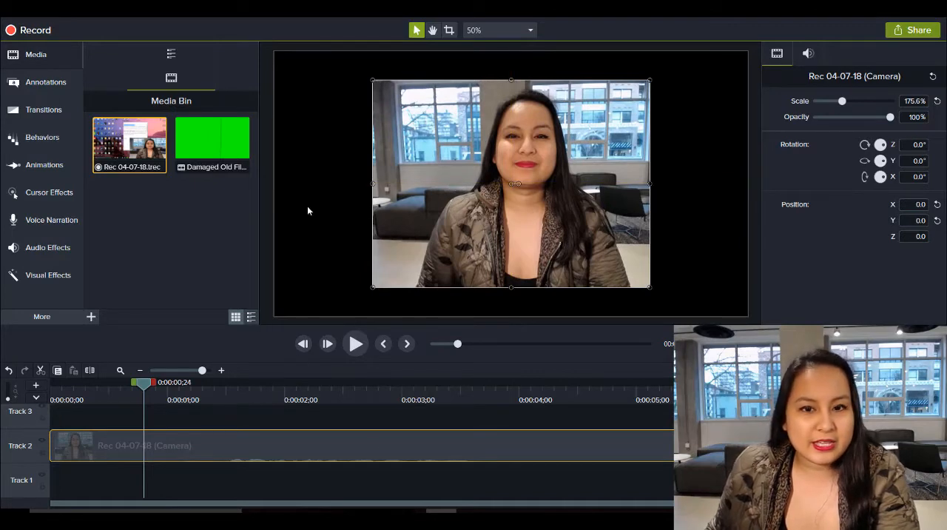
left_click_drag(372, 79, 324, 44)
left_click_drag(651, 287, 679, 311)
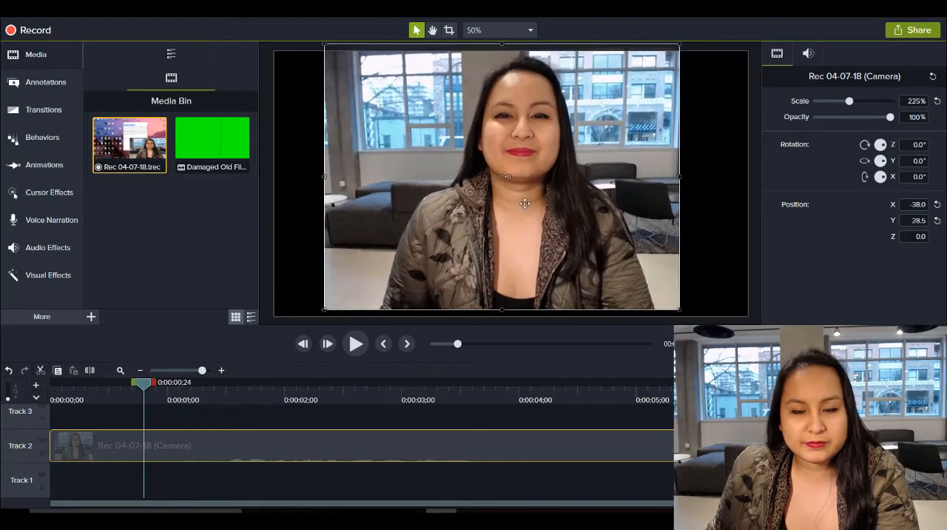
mouse_move(540, 212)
left_mouse_down()
mouse_move(549, 224)
mouse_move(538, 216)
left_mouse_up()
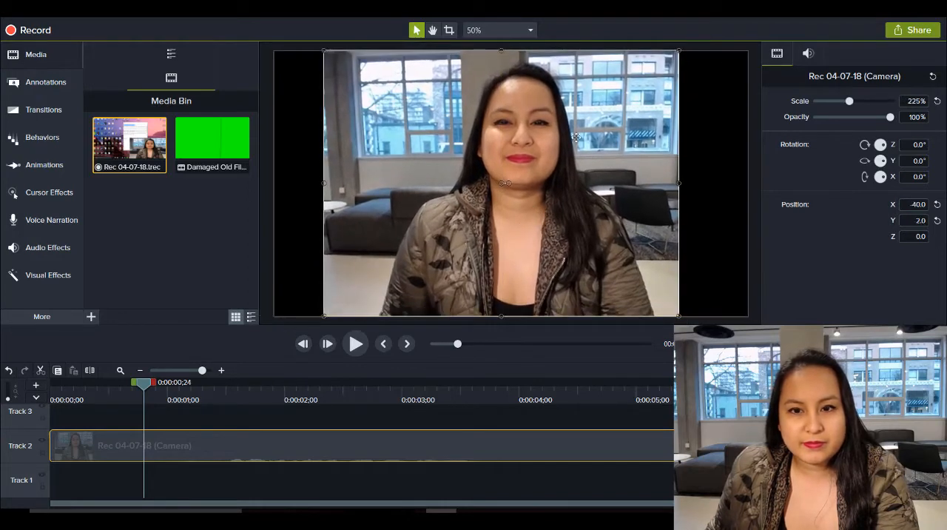
left_click_drag(680, 50, 678, 51)
mouse_move(616, 154)
left_mouse_down()
mouse_move(644, 155)
mouse_move(611, 159)
mouse_move(627, 164)
left_mouse_up()
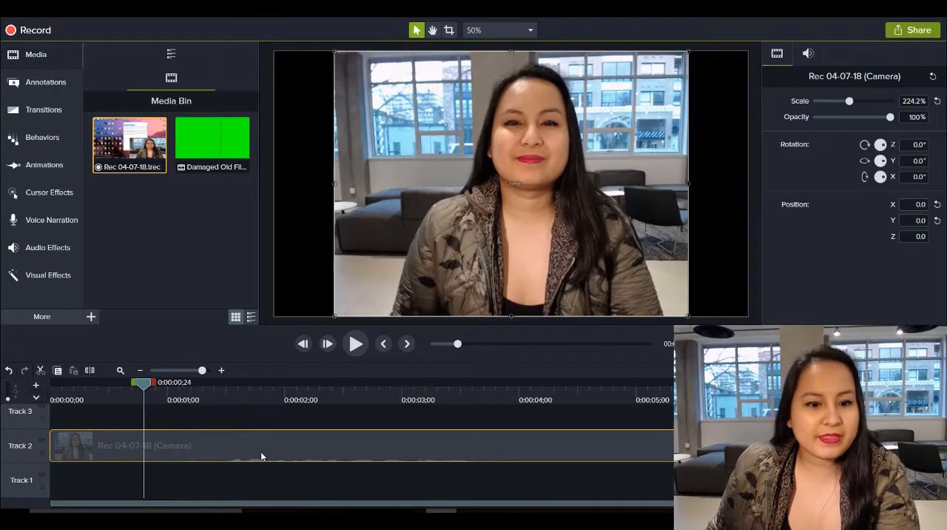
Edit the camera clip's audio and lower its volume level to silence
right_click(179, 442)
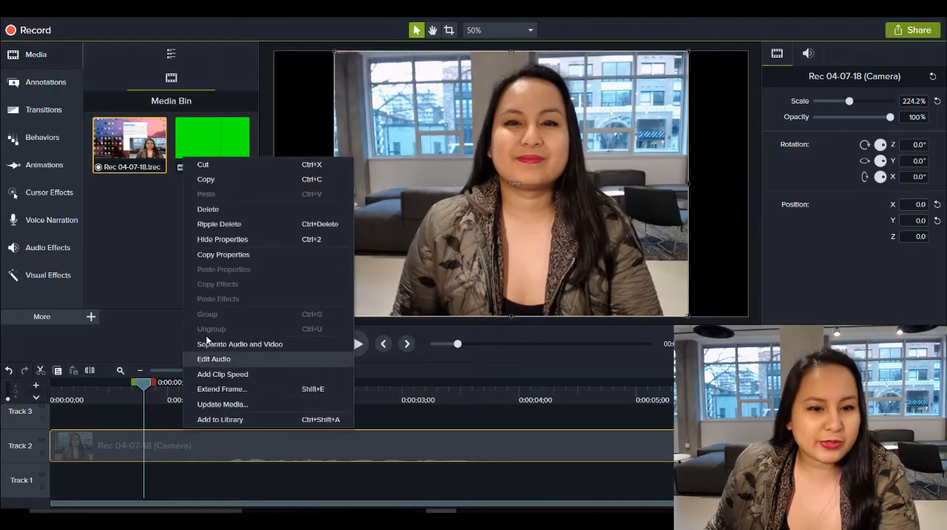
left_click(212, 364)
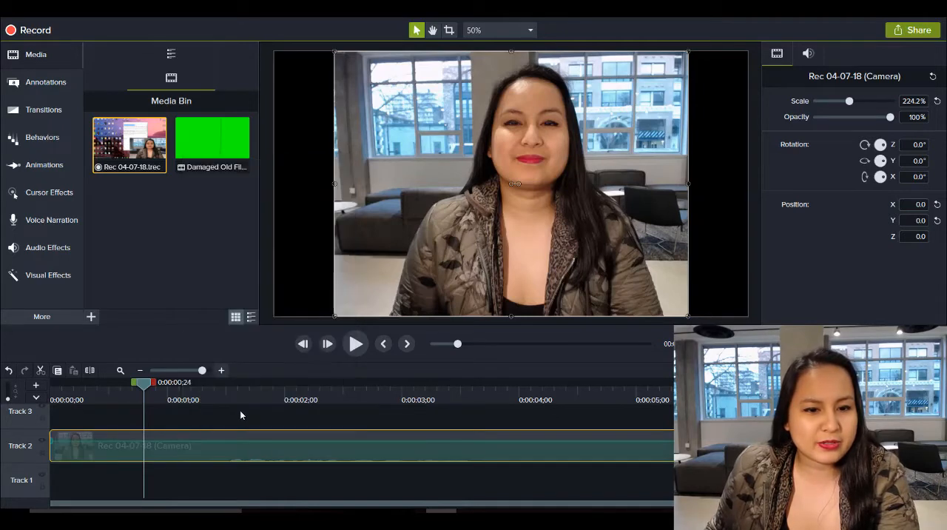
left_click_drag(275, 442, 280, 493)
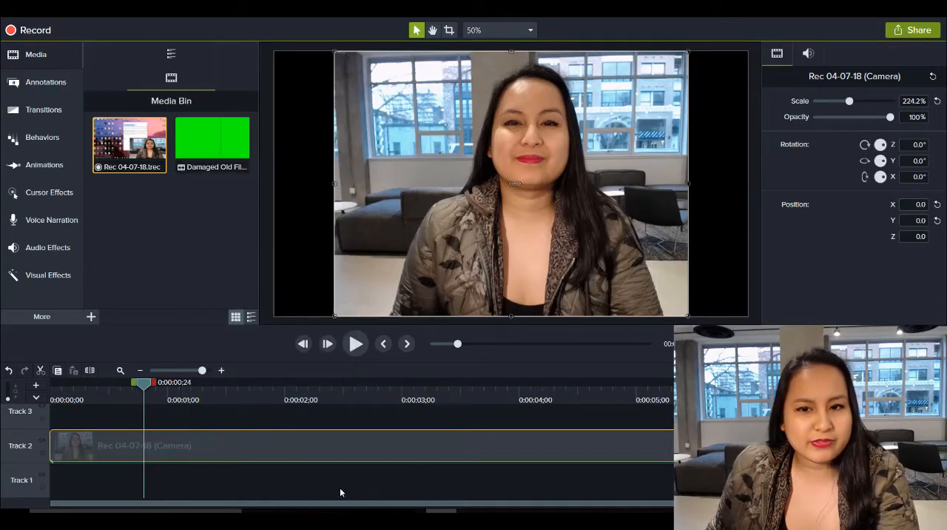
Apply a Color Adjustment effect to the camera clip with brightness 4, contrast 18 and saturation -100
left_click(139, 372)
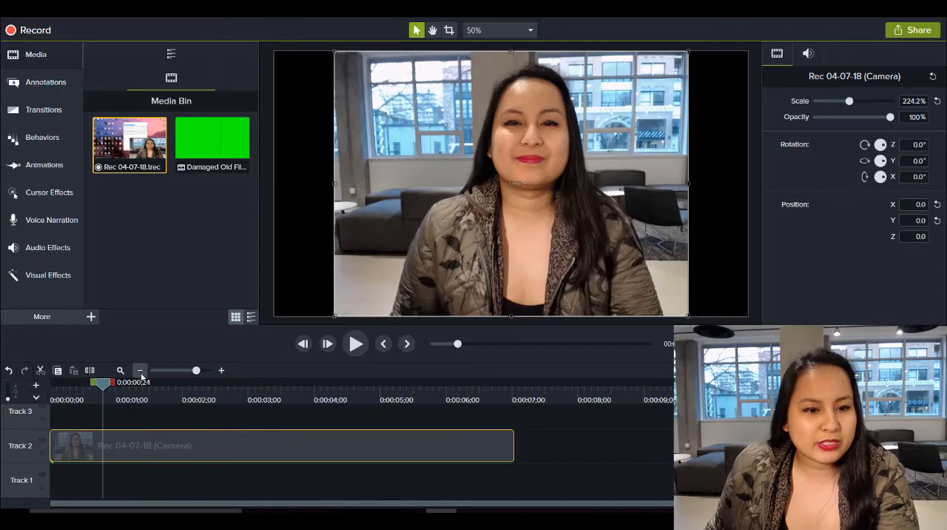
left_click(140, 372)
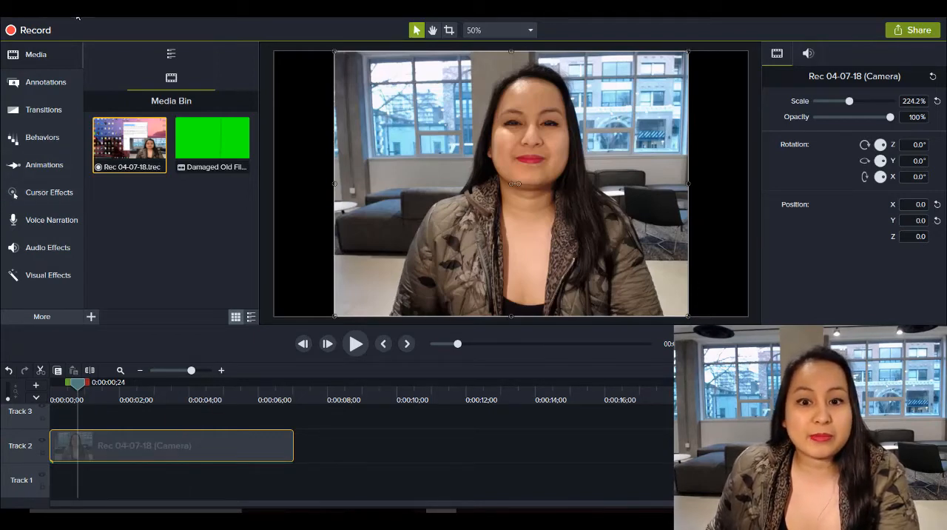
left_click(70, 14)
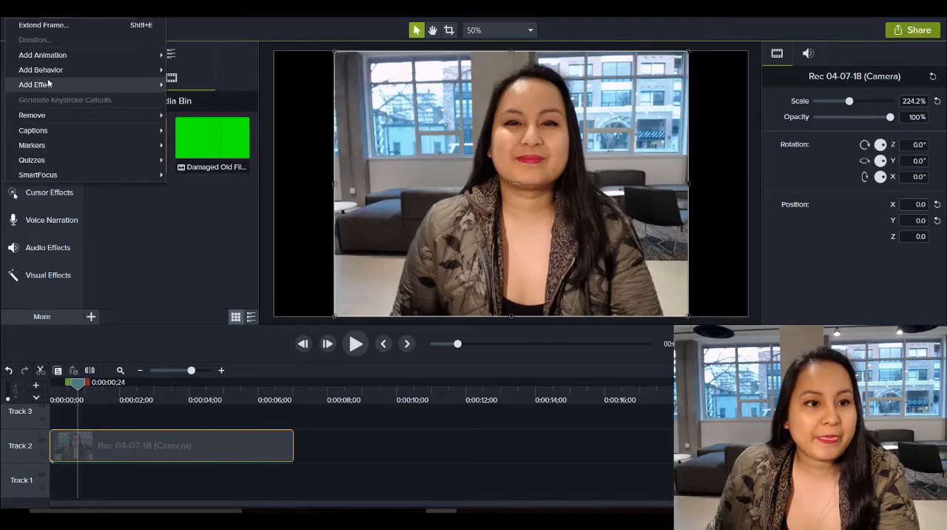
mouse_move(49, 83)
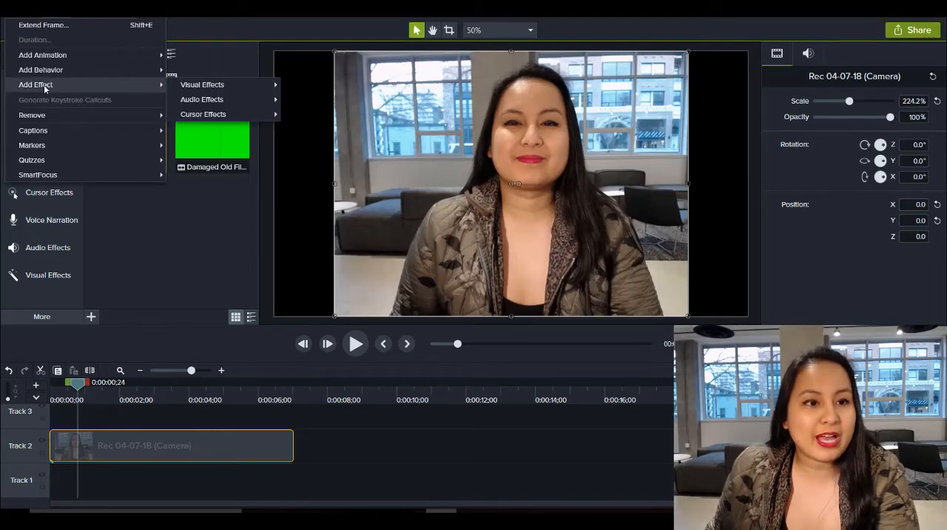
mouse_move(233, 88)
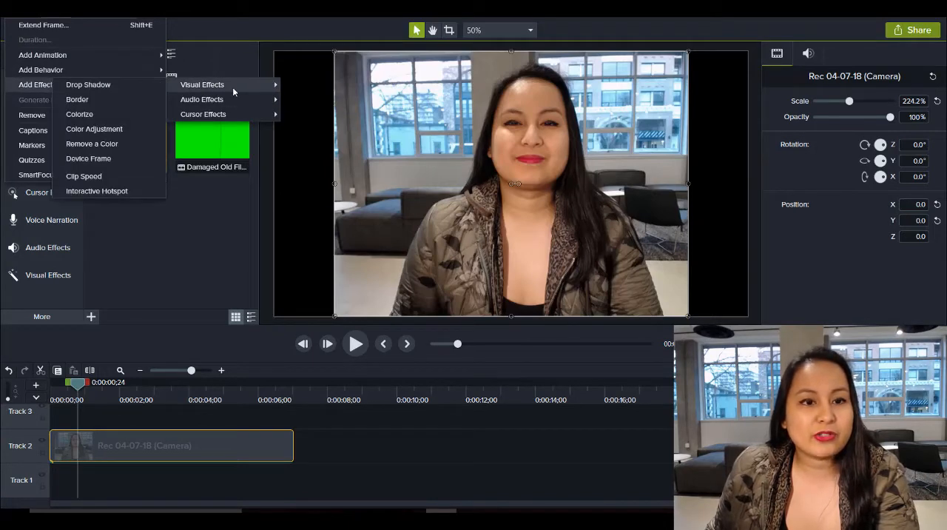
left_click(109, 128)
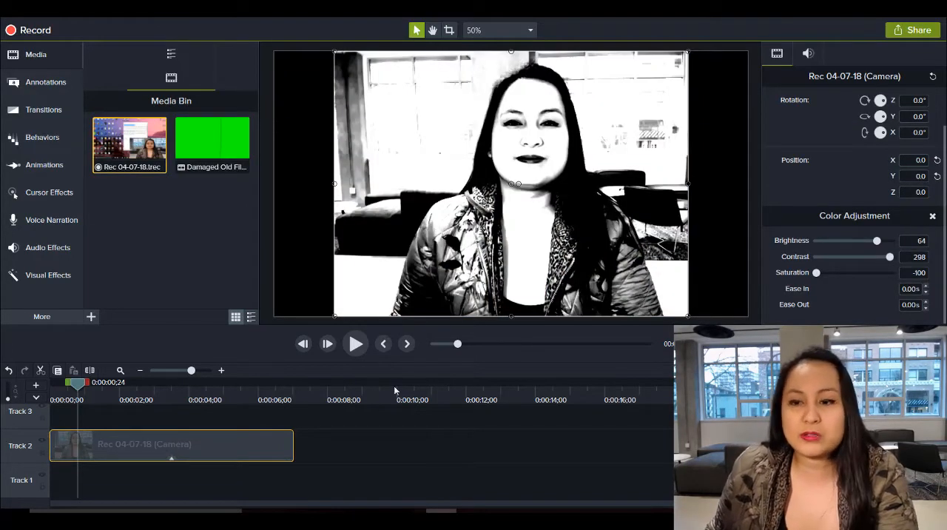
left_click_drag(890, 256, 835, 257)
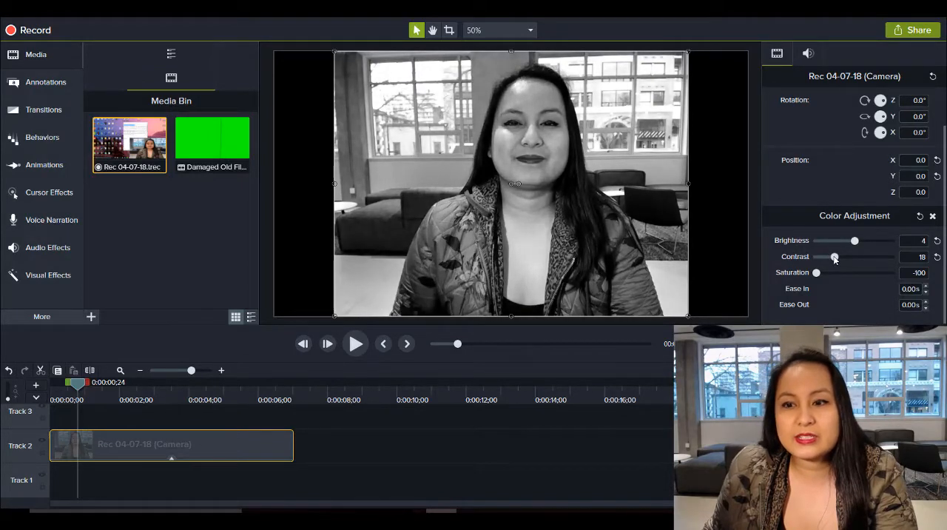
mouse_move(817, 273)
left_mouse_down()
mouse_move(850, 277)
mouse_move(800, 269)
left_mouse_up()
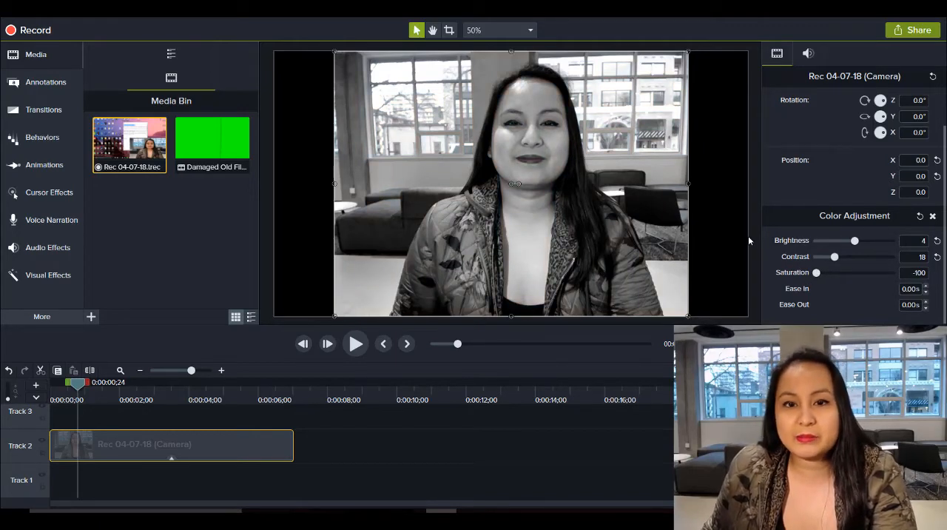
left_click(261, 239)
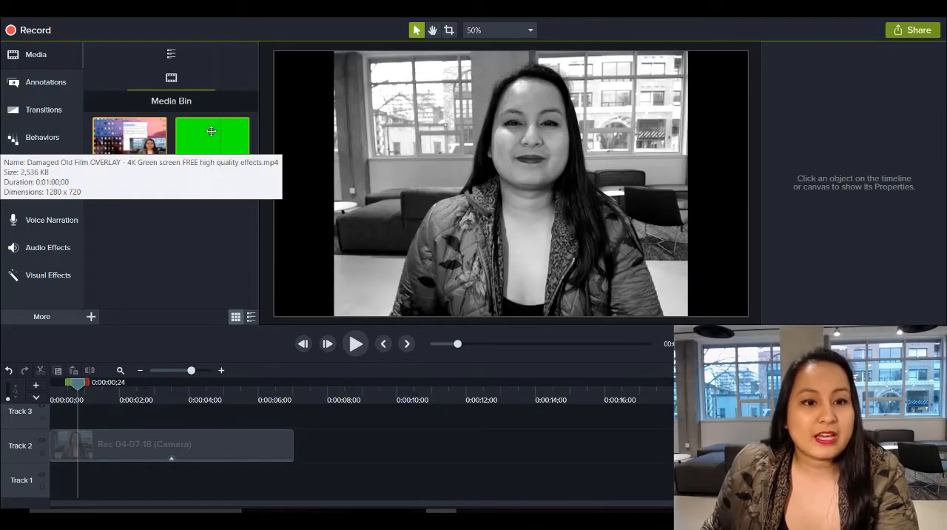
Place the Damaged Old Film overlay at the start of Track 3 and scale it to 150% to fill the canvas
left_click_drag(215, 130, 45, 422)
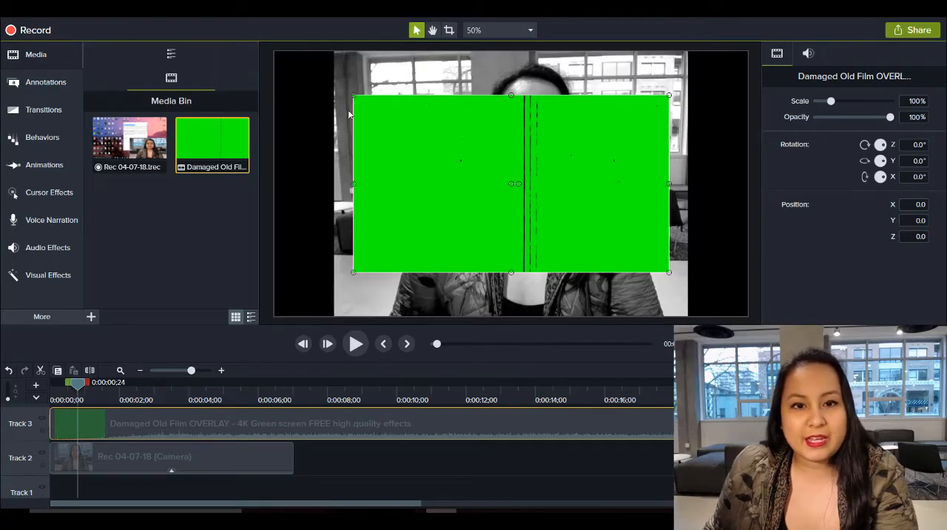
left_click_drag(354, 95, 276, 51)
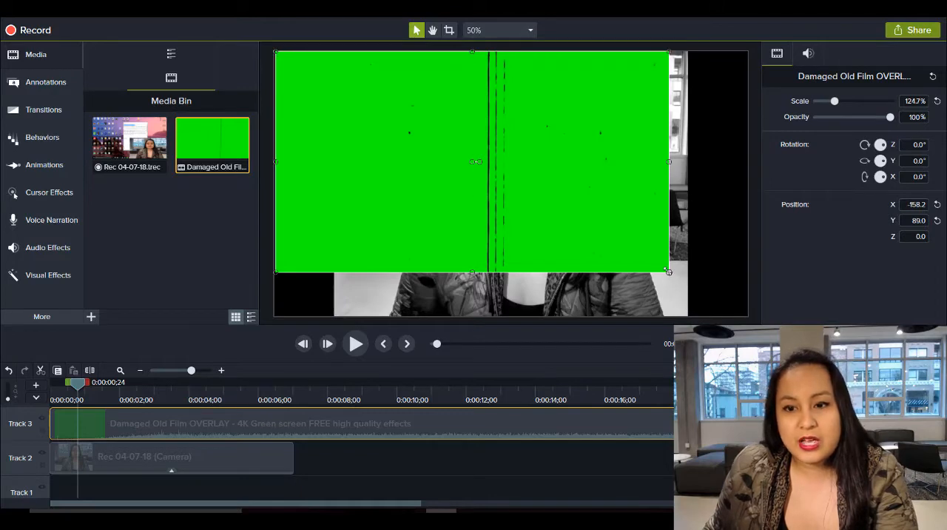
left_click_drag(670, 274, 746, 316)
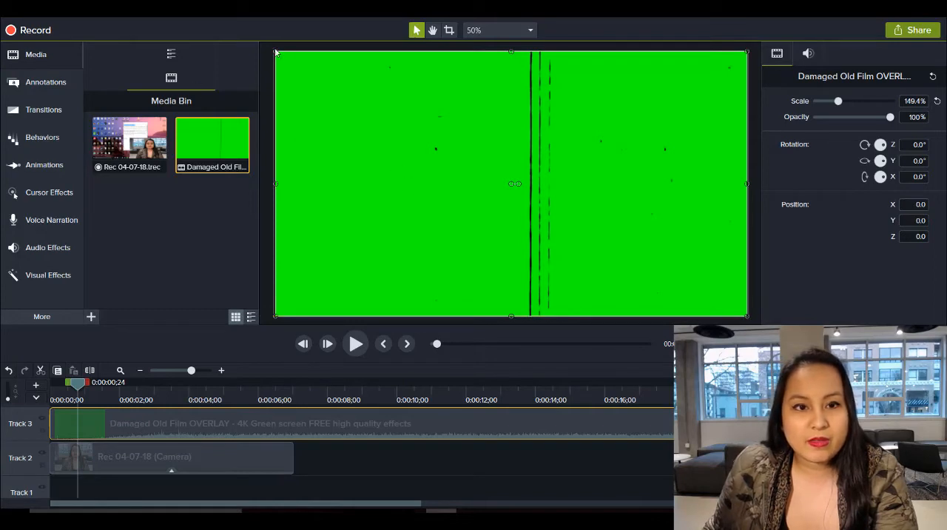
left_click_drag(275, 52, 273, 51)
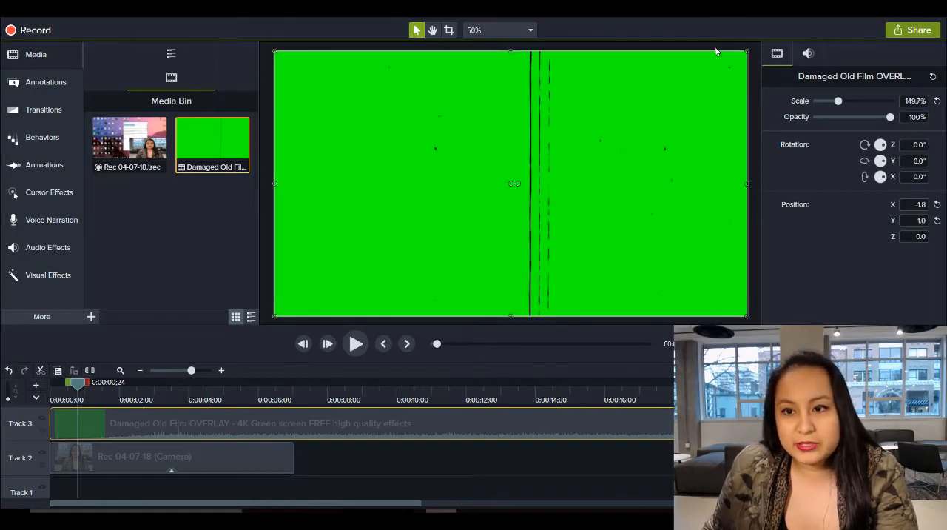
left_click_drag(747, 50, 748, 49)
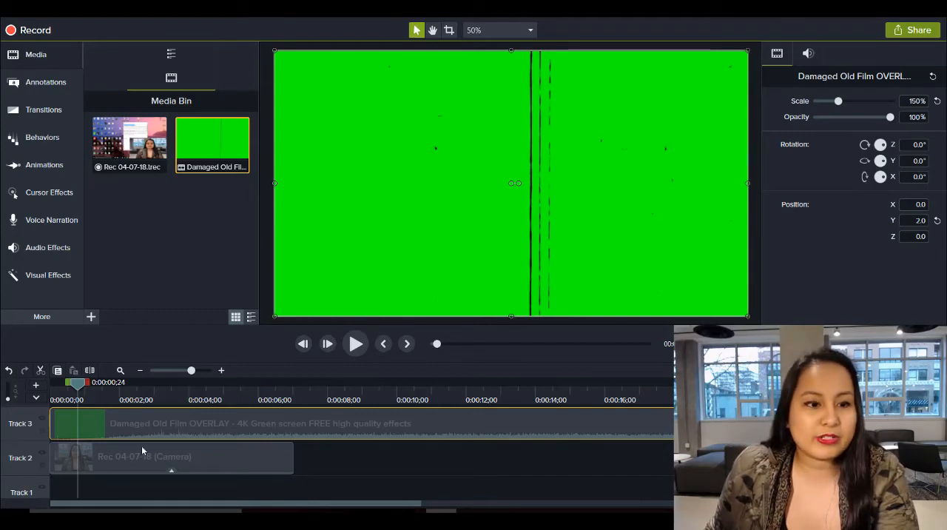
Apply the Remove a Color effect to the overlay's green with tolerance 56% and softness 11%
left_click(52, 279)
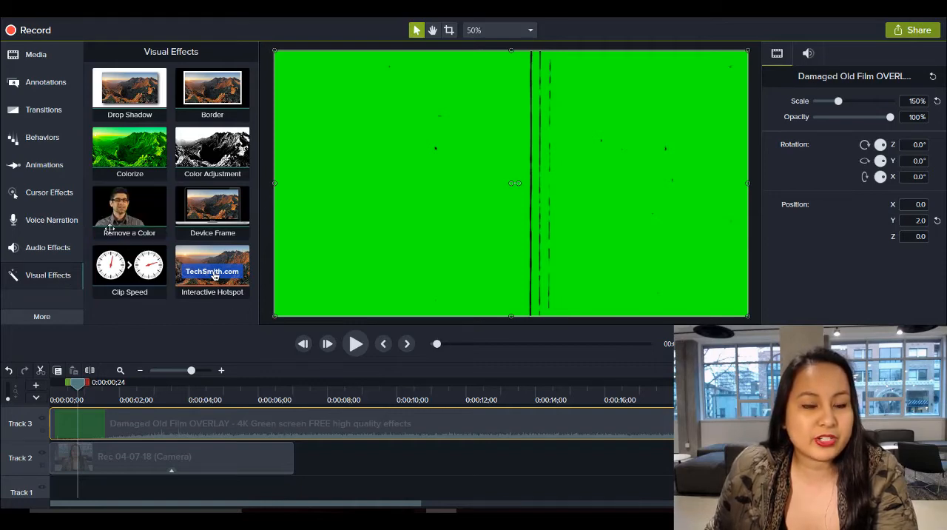
left_click_drag(109, 229, 148, 427)
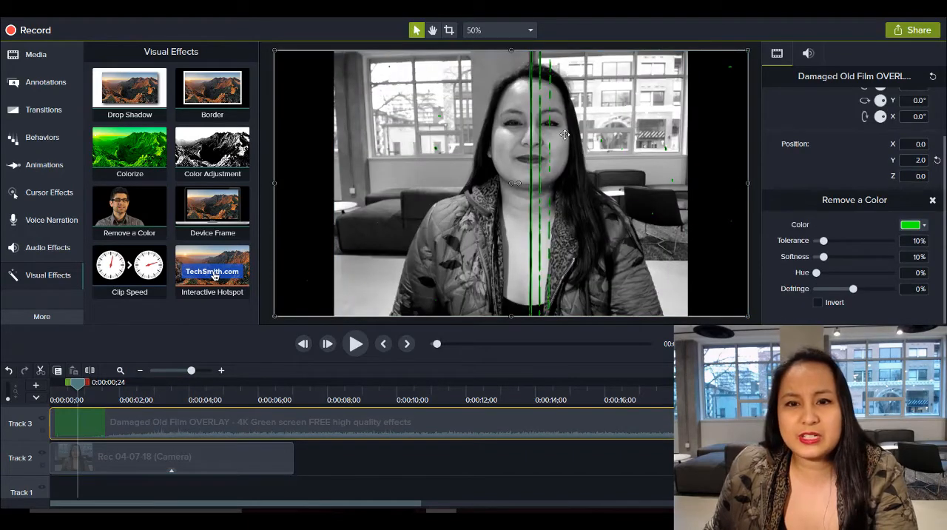
left_click(753, 165)
left_click(618, 414)
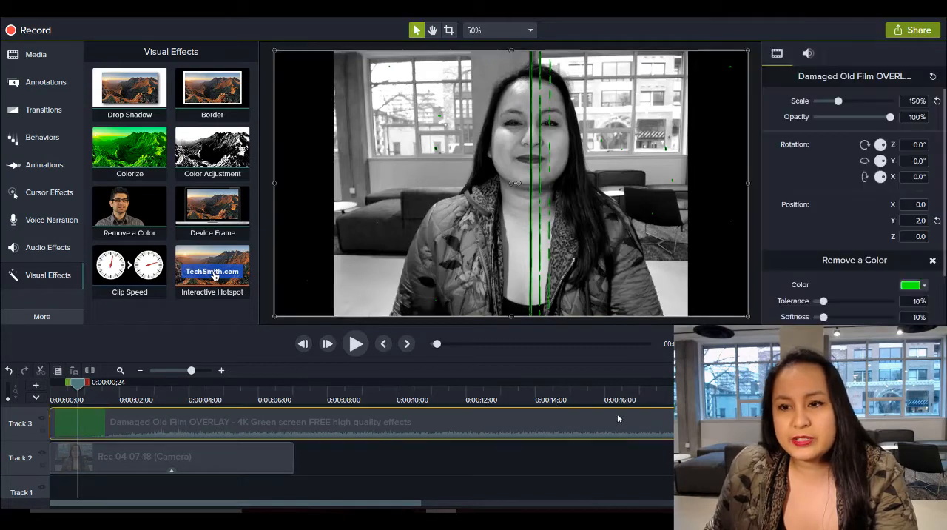
scroll(832, 242, "down", 2)
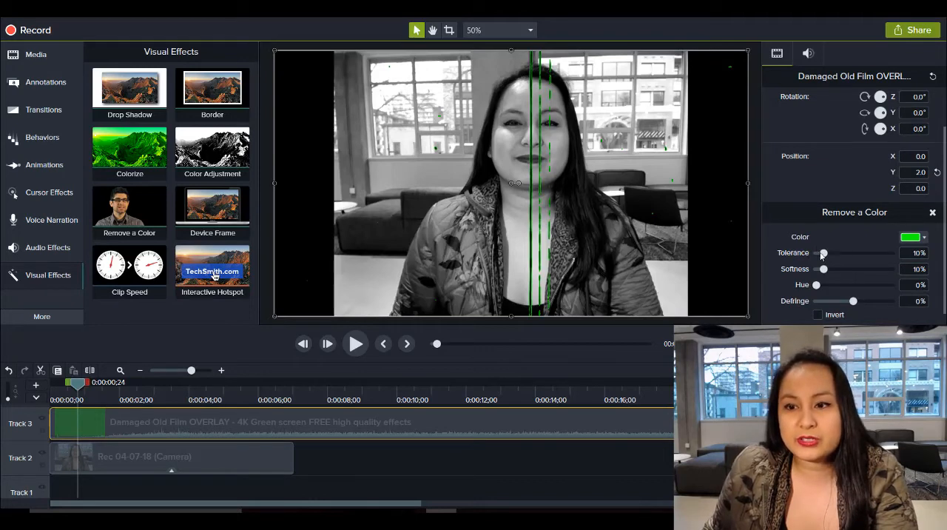
left_click_drag(826, 254, 855, 254)
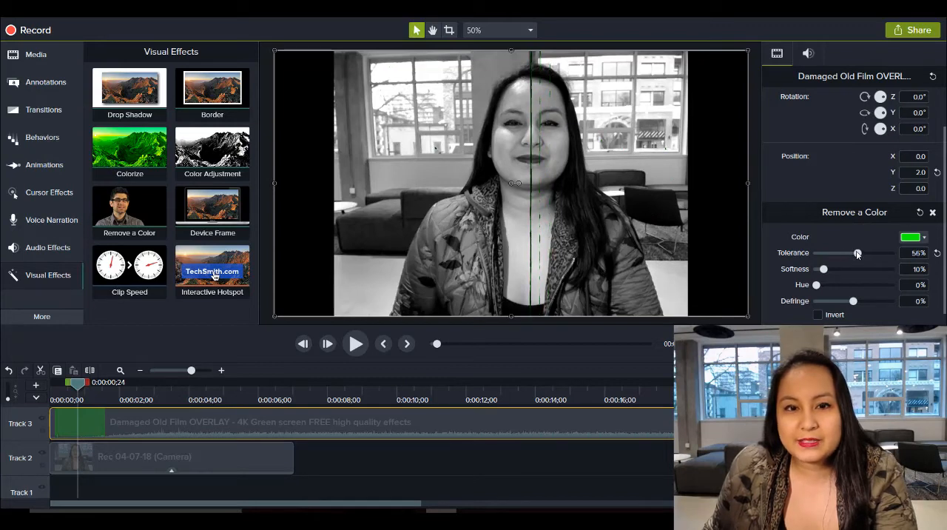
mouse_move(823, 269)
left_mouse_down()
mouse_move(843, 270)
mouse_move(821, 270)
mouse_move(831, 270)
left_mouse_up()
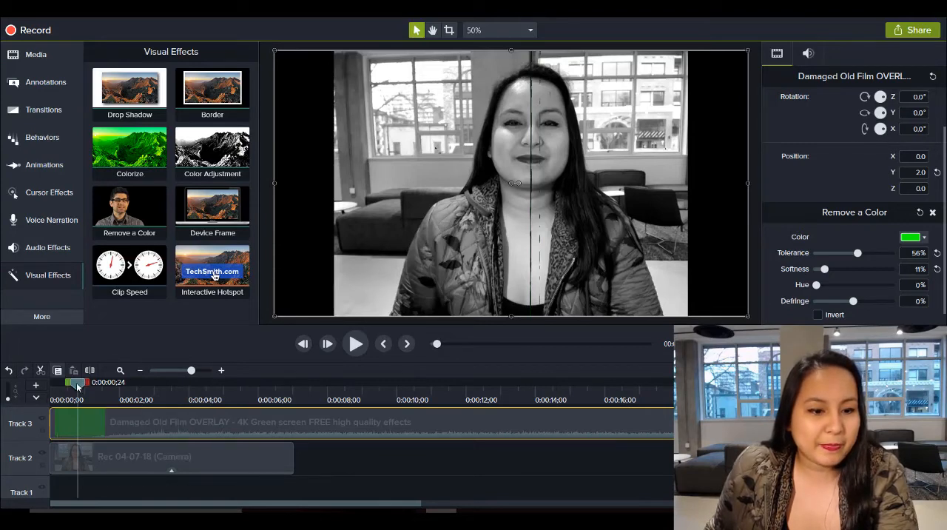
Place two more copies of the black-and-white camera clip end to end after the original on Track 2
left_click(112, 458)
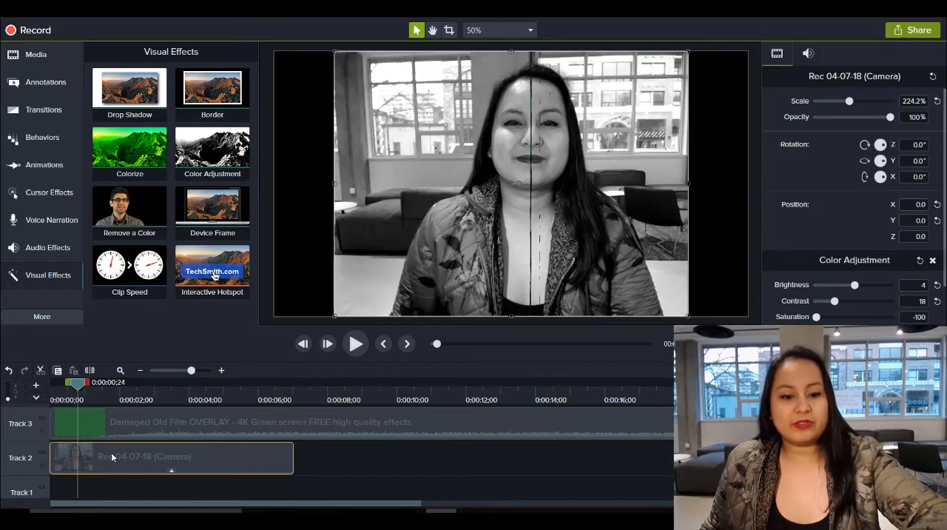
left_click_drag(112, 457, 624, 455)
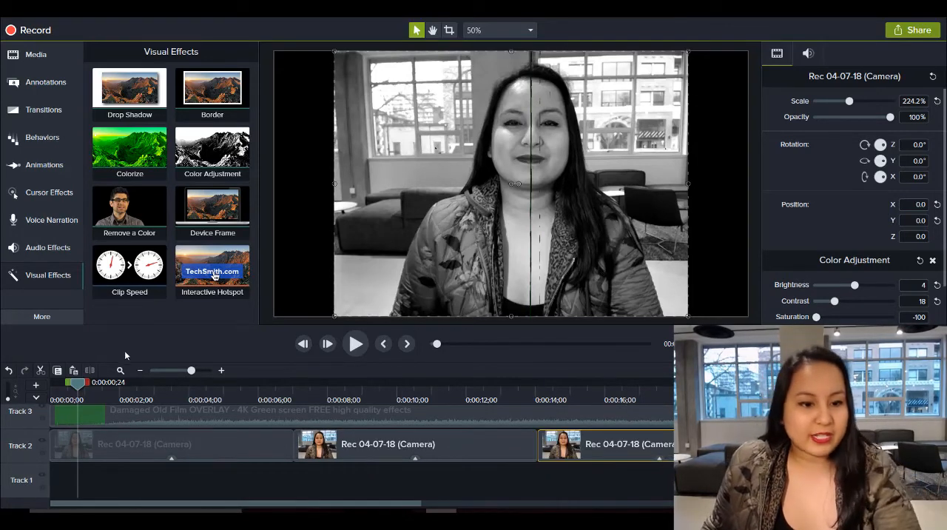
left_click(140, 370)
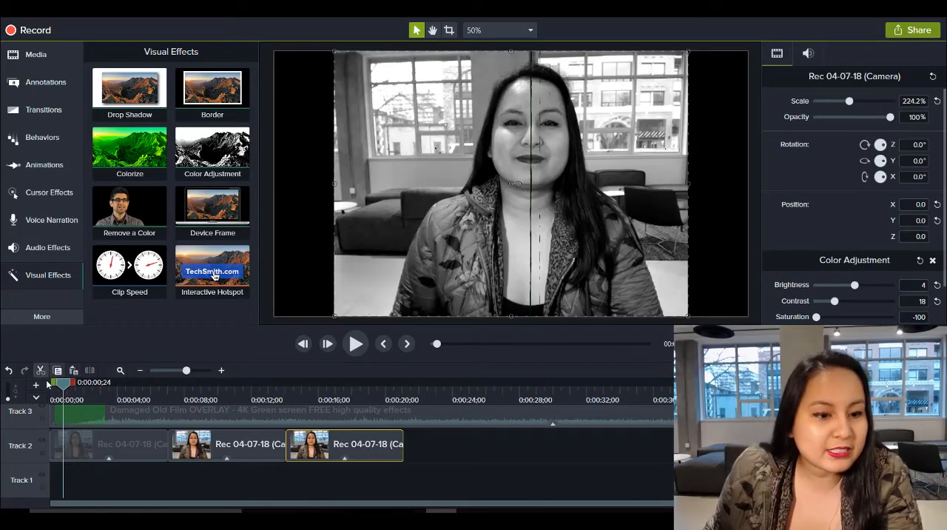
Play the sequence from the beginning to review the old film effect, briefly raising and lowering the system volume, and pause playback
left_click_drag(63, 385, 35, 386)
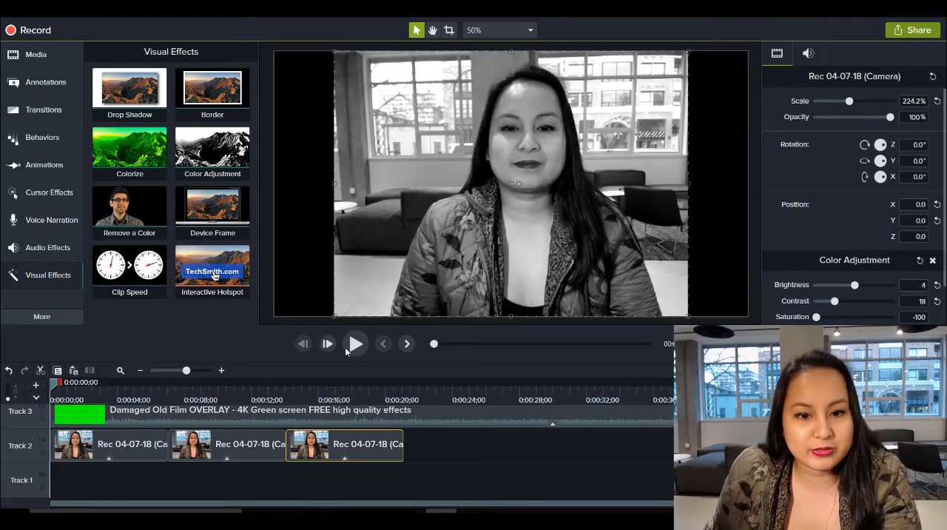
left_click(352, 345)
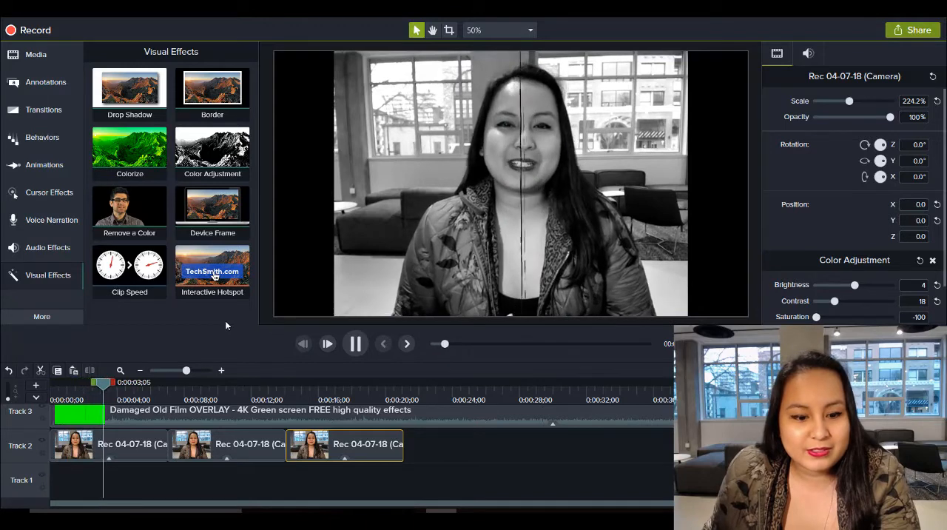
key("XF86AudioRaiseVolume")
key("XF86AudioRaiseVolume")
key("XF86AudioRaiseVolume")
key("XF86AudioRaiseVolume")
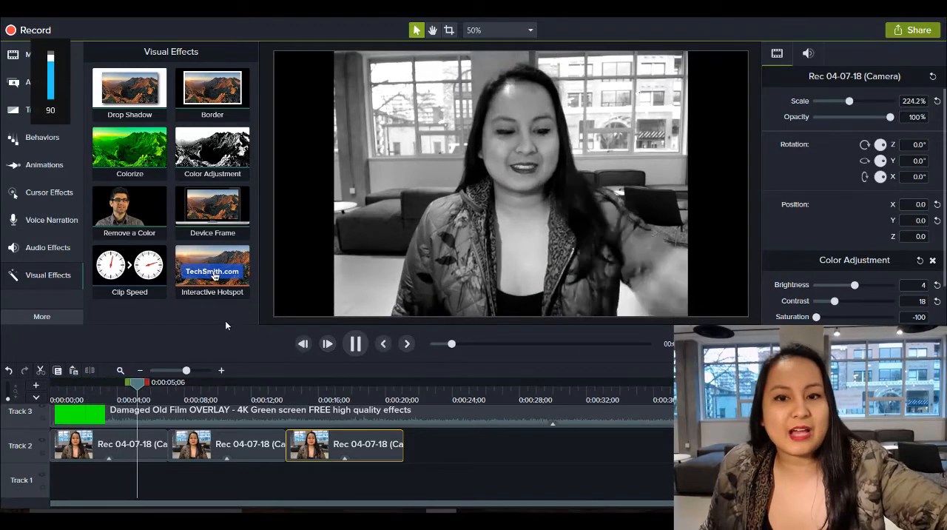
key("XF86AudioLowerVolume")
key("XF86AudioLowerVolume")
key("XF86AudioLowerVolume")
key("XF86AudioLowerVolume")
key("XF86AudioLowerVolume")
key("XF86AudioLowerVolume")
key("XF86AudioLowerVolume")
key("XF86AudioLowerVolume")
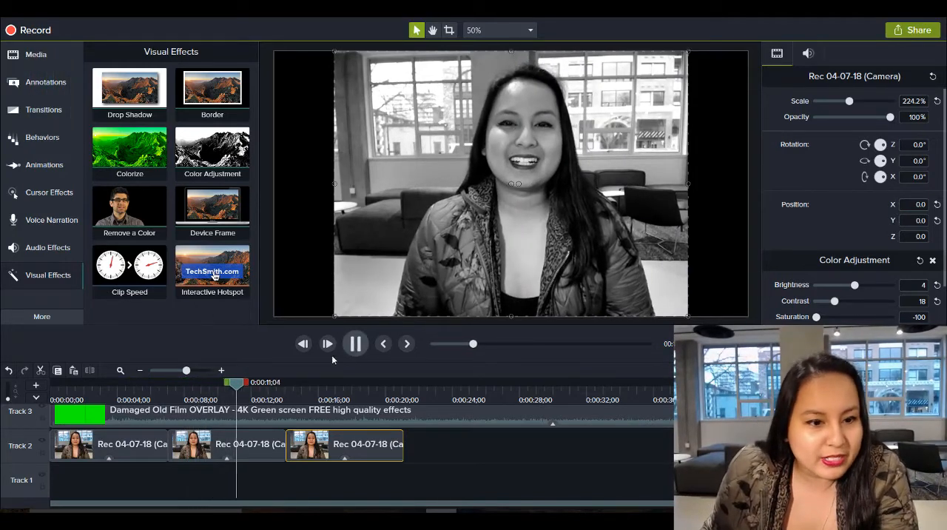
key("space")
Edit the audio of the Damaged Old Film overlay on Track 3 and lower its volume to 48%
right_click(274, 411)
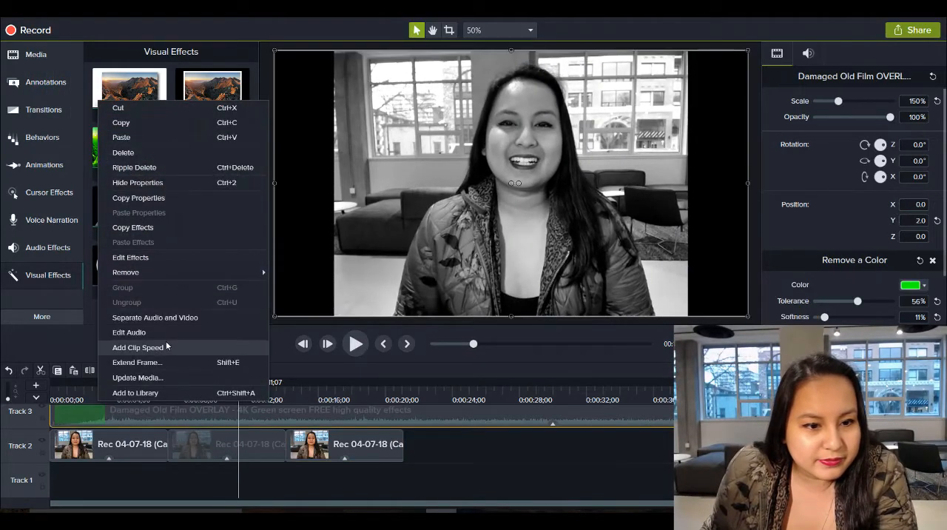
left_click(148, 333)
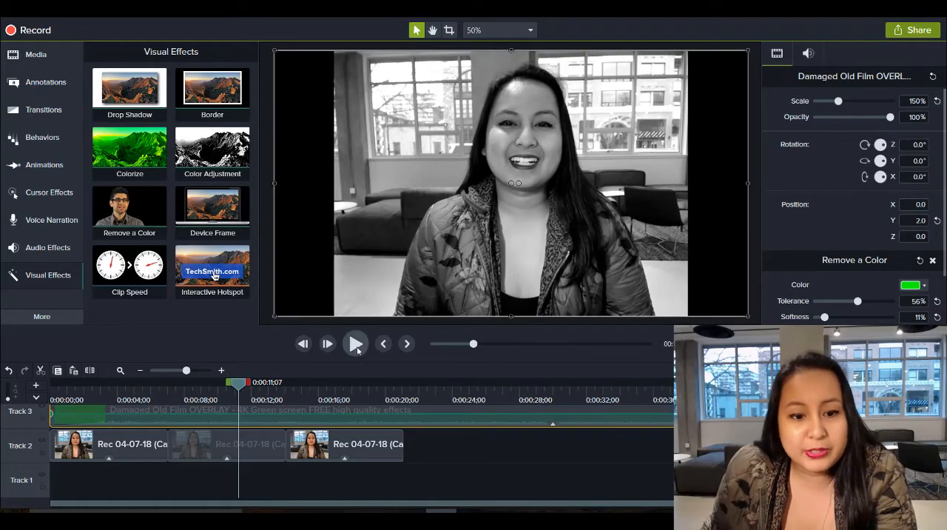
left_click_drag(302, 411, 302, 414)
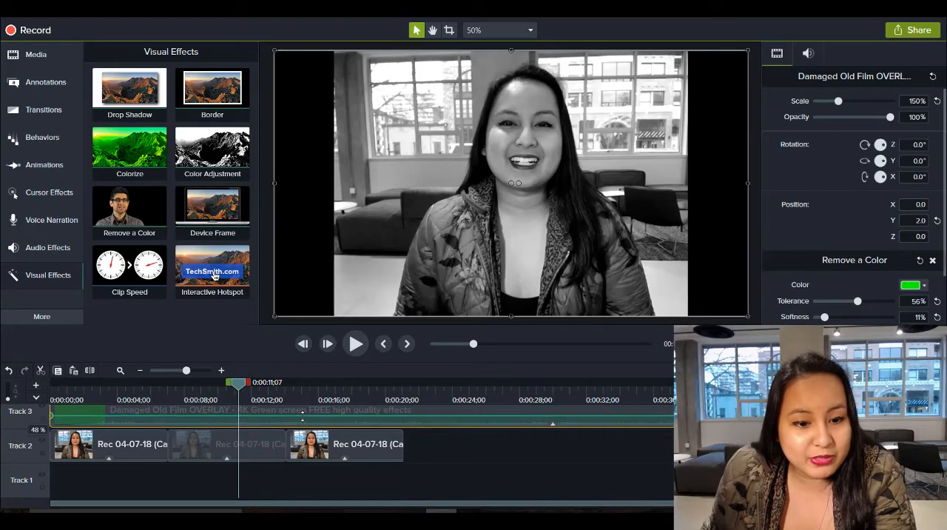
Play the rest of the sequence and replay it from the beginning to check the overlay's sound level and the finished film look
left_click(358, 344)
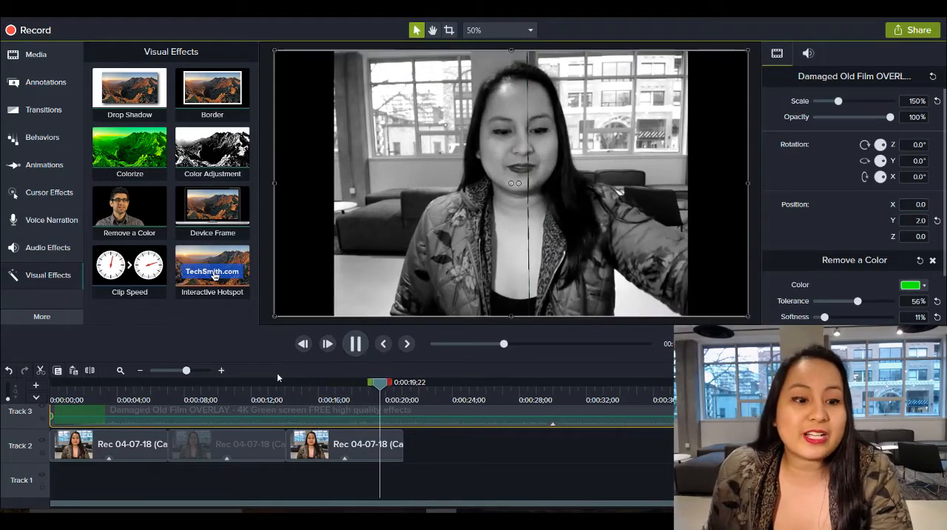
key("space")
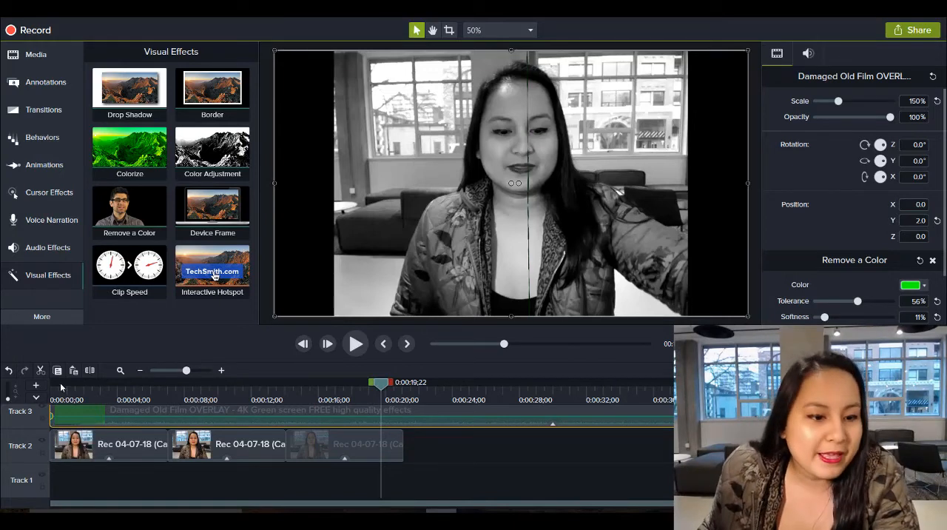
left_click_drag(93, 395, 29, 396)
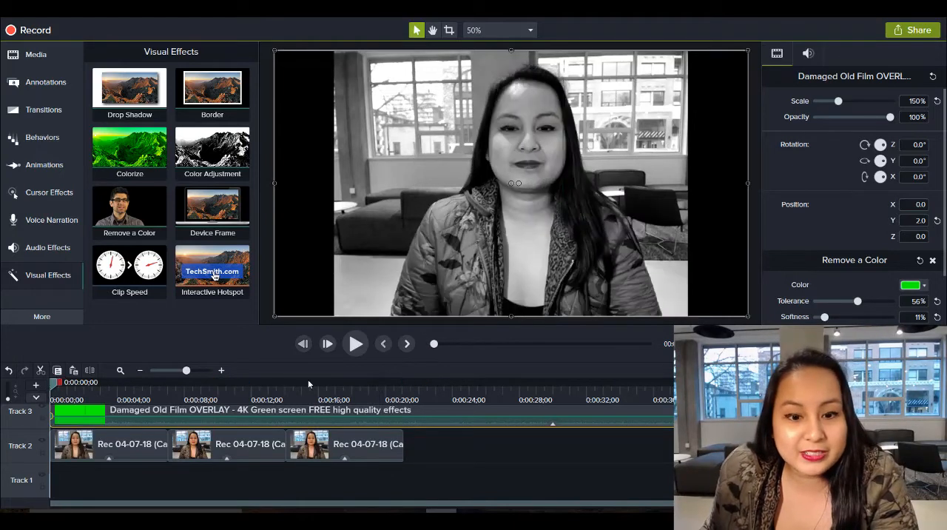
left_click(354, 344)
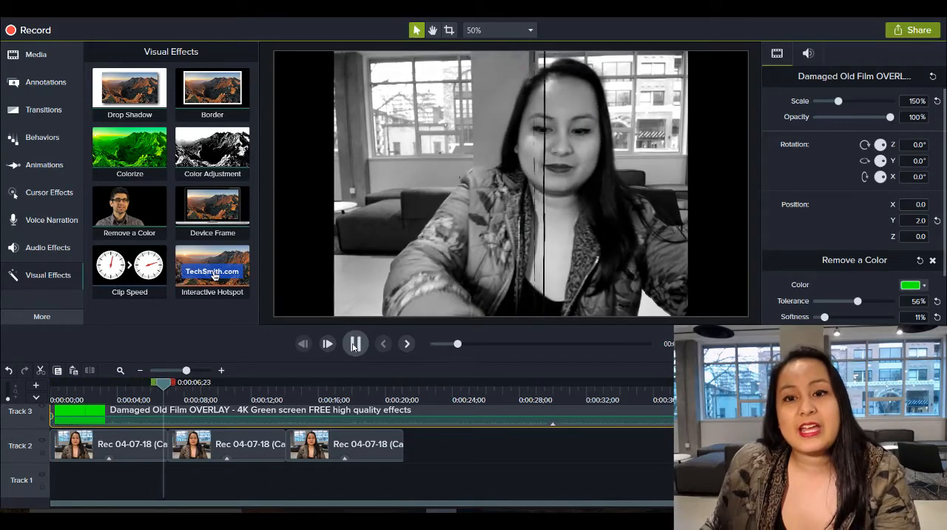
key("space")
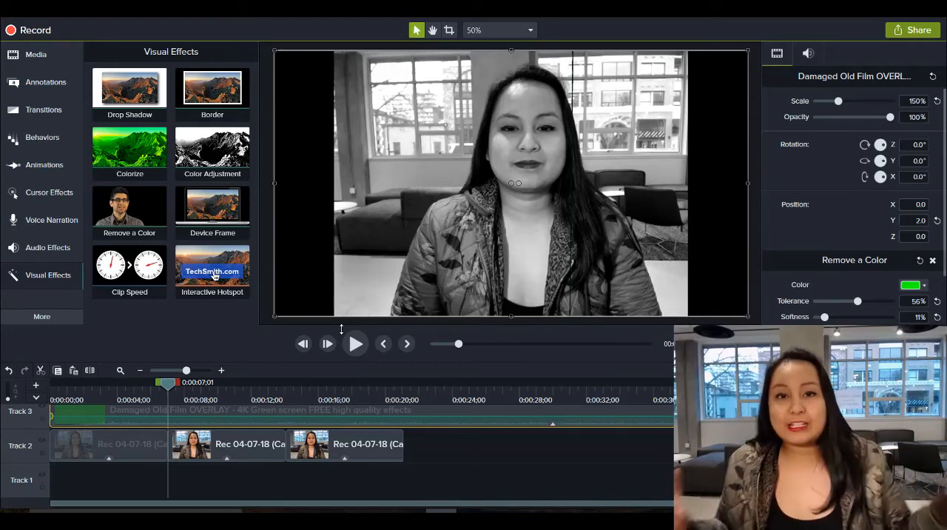
left_click(355, 344)
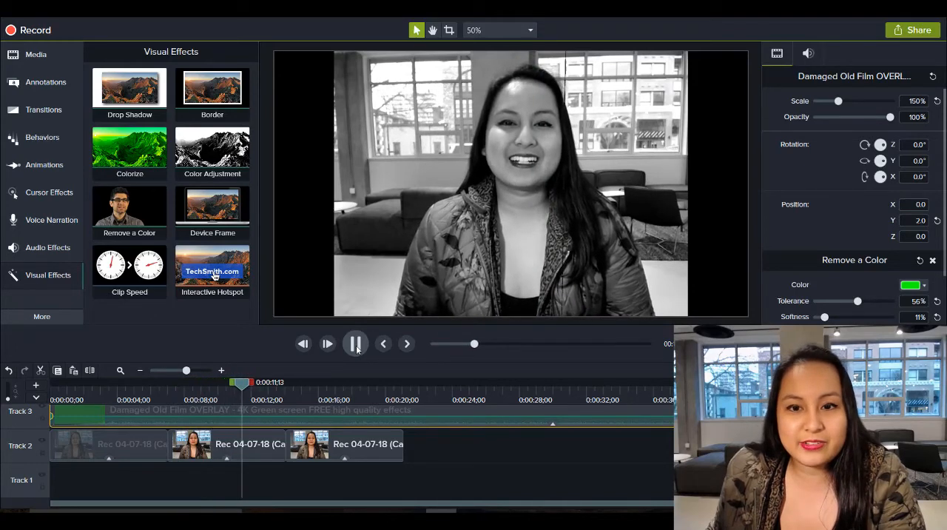
left_click(261, 313)
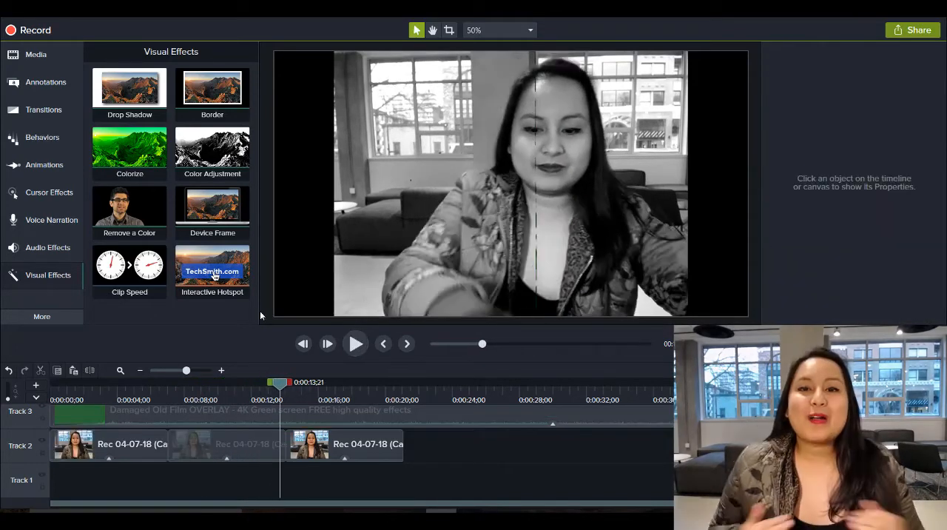